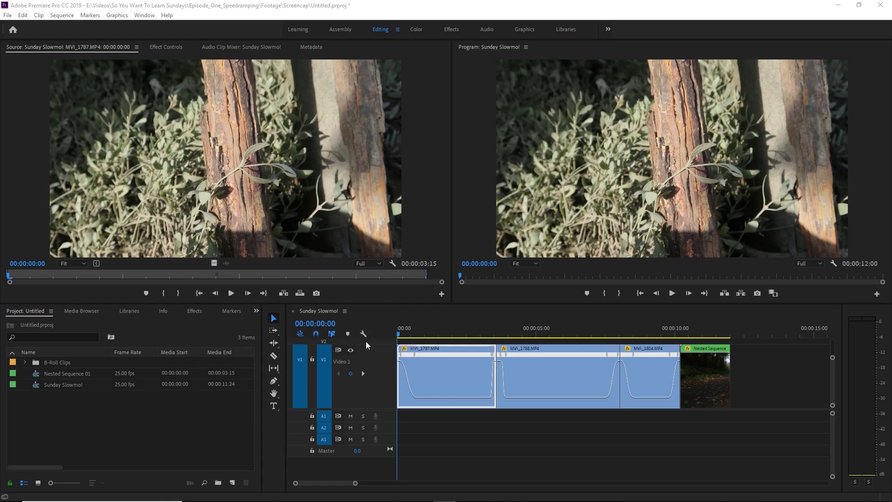
# Play the Sunday Slowmo! sequence and scrub through its clips from start to end
pyautogui.click(366, 341)
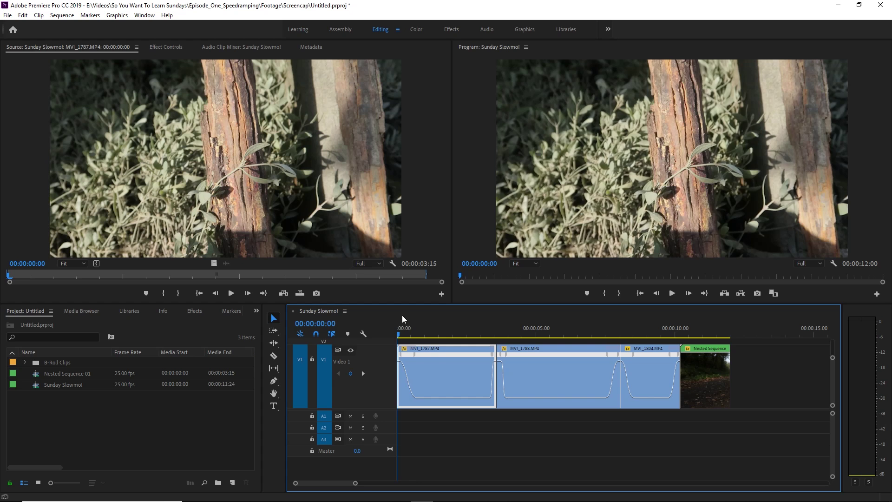
pyautogui.press('space')
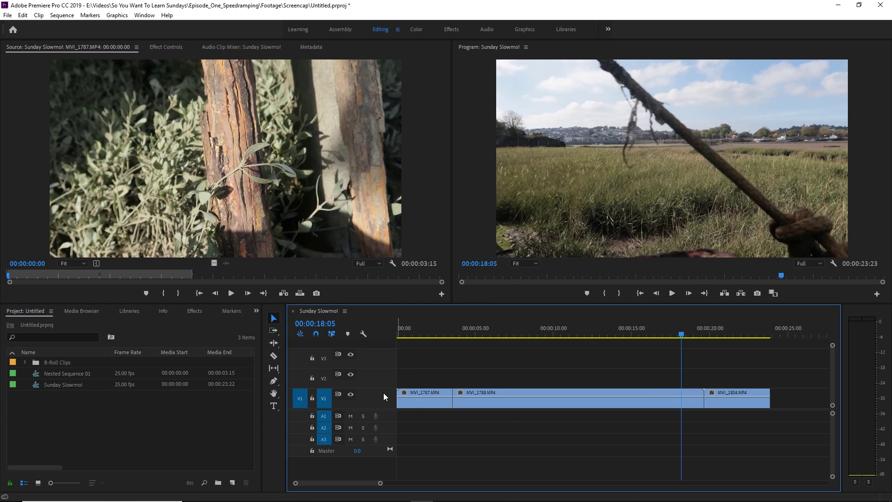
pyautogui.press('Home')
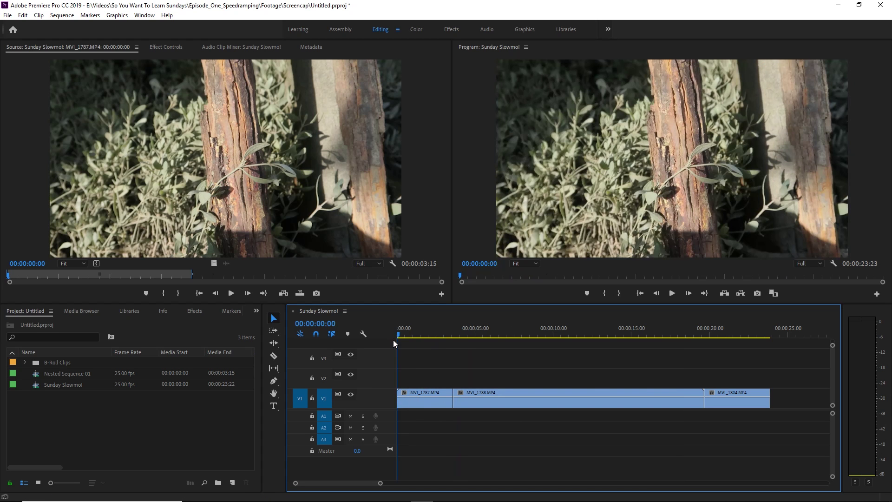
pyautogui.moveTo(401, 339); pyautogui.dragTo(772, 311)
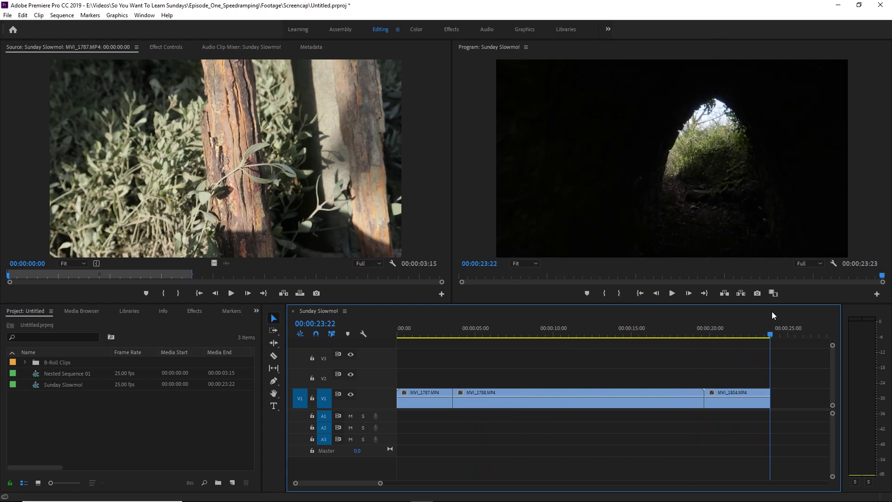
pyautogui.press('Home')
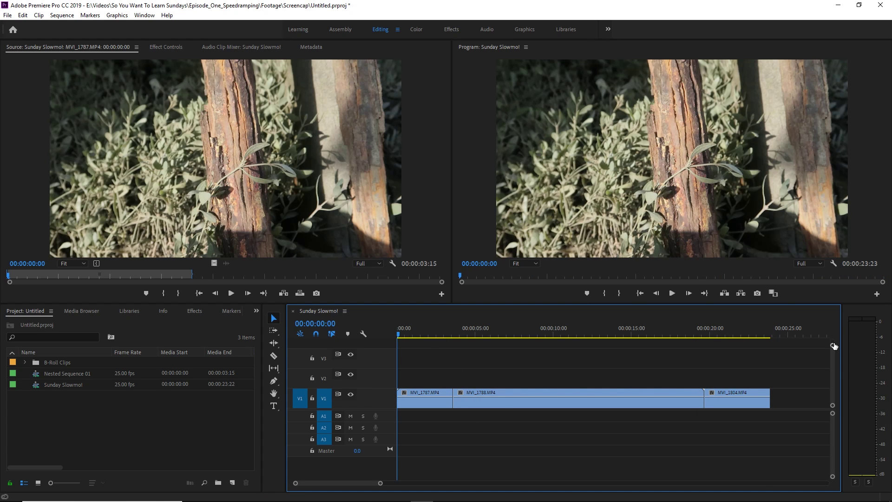
# Enlarge the V1 track and show the Time Remapping speed line on the MVI_1787.MP4 clip
pyautogui.moveTo(835, 344); pyautogui.dragTo(834, 356)
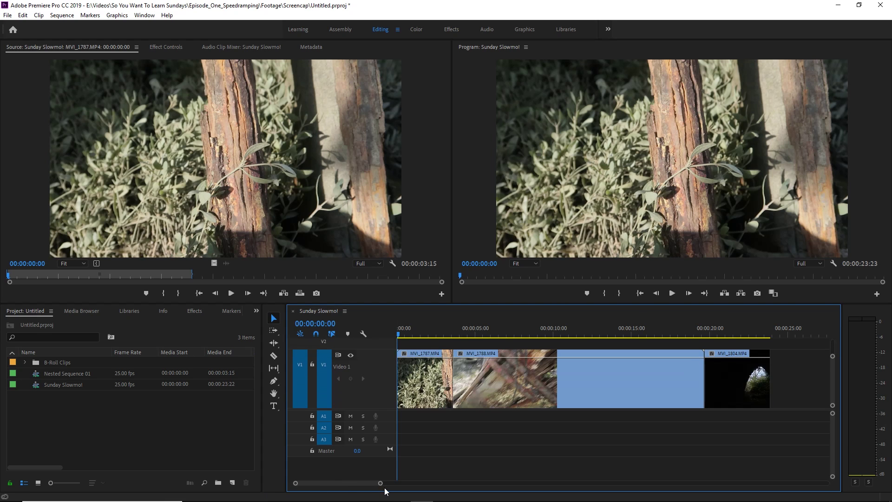
pyautogui.moveTo(379, 484); pyautogui.dragTo(305, 484)
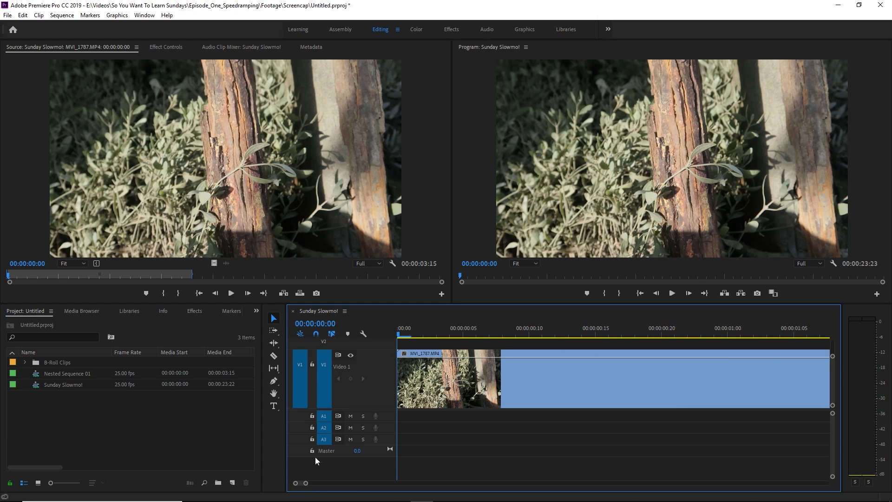
pyautogui.click(405, 356)
pyautogui.moveTo(441, 386)
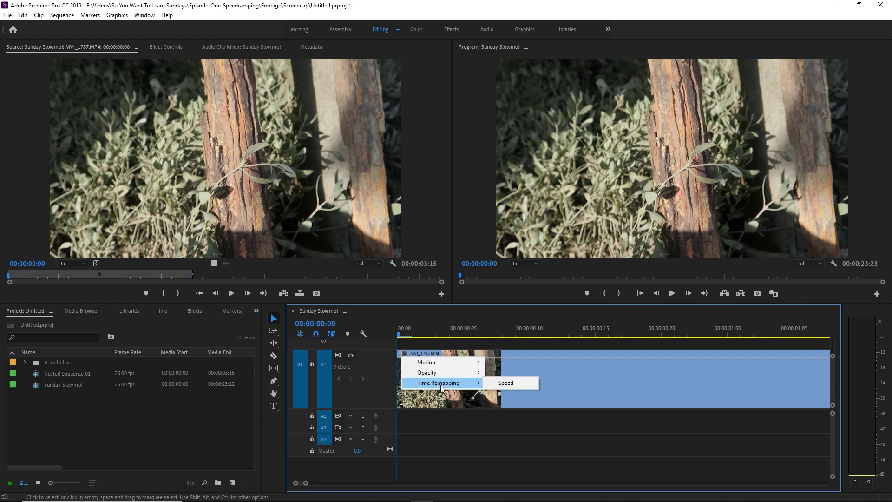
pyautogui.click(489, 384)
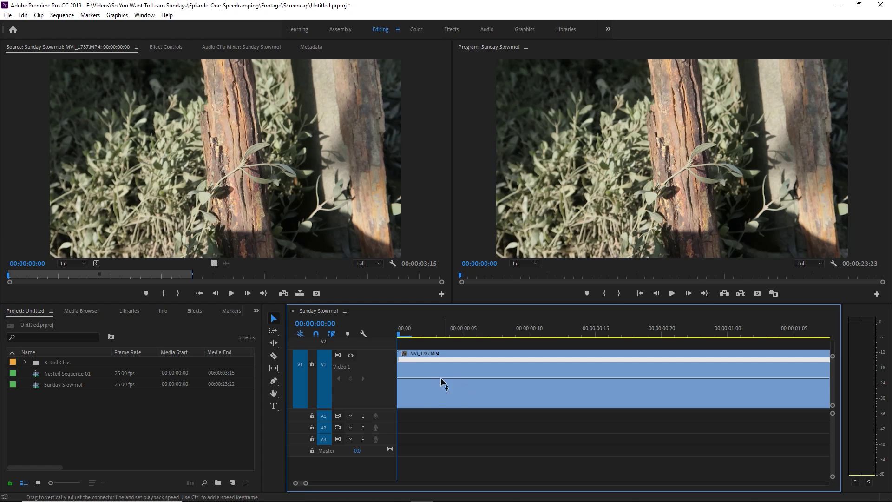
# Try raising the speed of the whole MVI_1787.MP4 clip, play it, and lower the speed line back to its original level
pyautogui.moveTo(460, 378); pyautogui.dragTo(450, 365)
pyautogui.press('space')
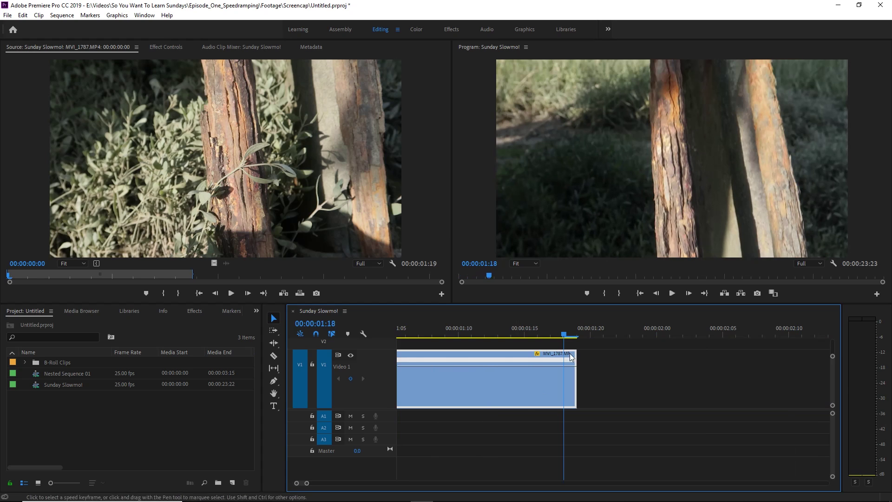
pyautogui.doubleClick(302, 483)
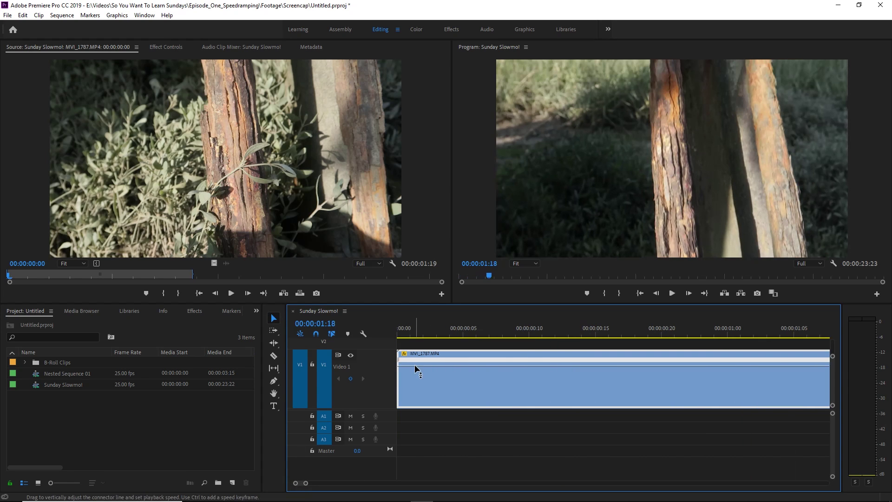
pyautogui.moveTo(415, 364); pyautogui.dragTo(415, 378)
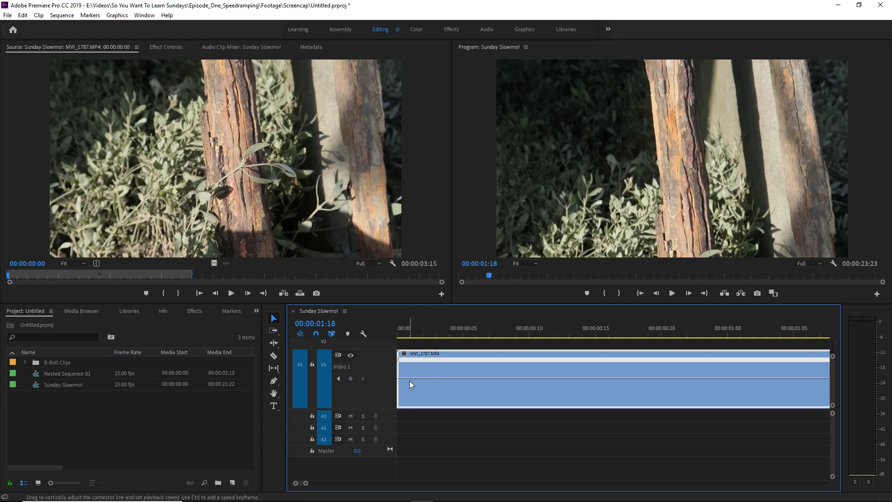
# Add a speed keyframe to MVI_1787.MP4 at 00:00:00:24 using the Pen tool, and return to the Selection tool
pyautogui.click(274, 382)
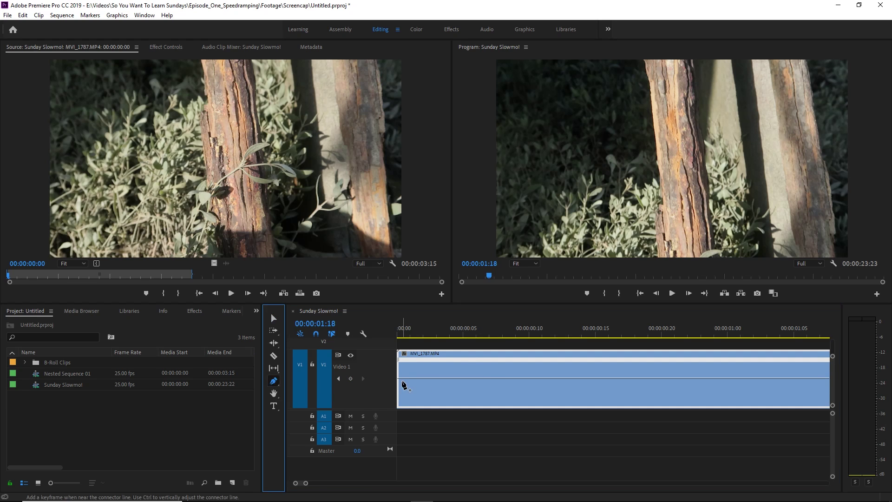
pyautogui.click(411, 333)
pyautogui.moveTo(416, 335); pyautogui.dragTo(721, 333)
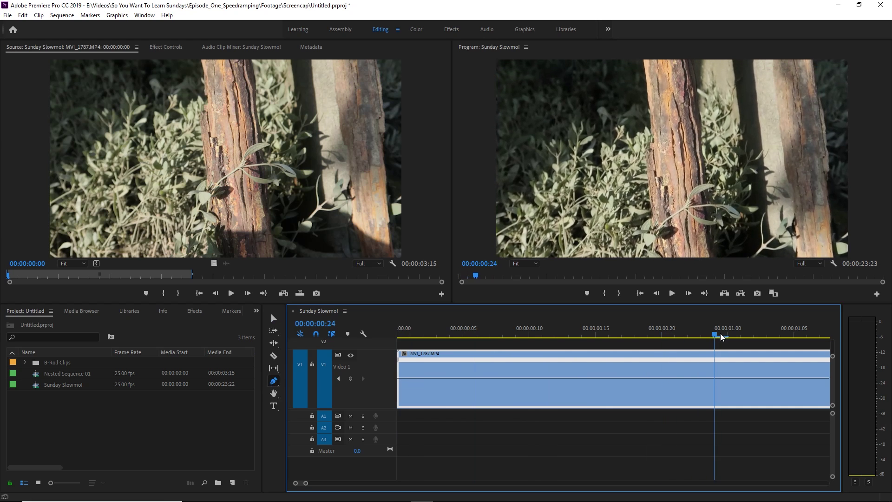
pyautogui.click(715, 380)
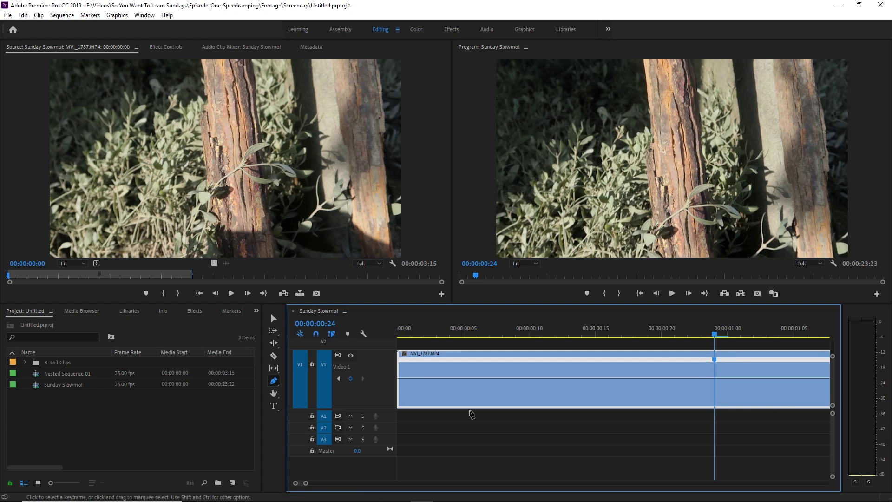
pyautogui.click(275, 320)
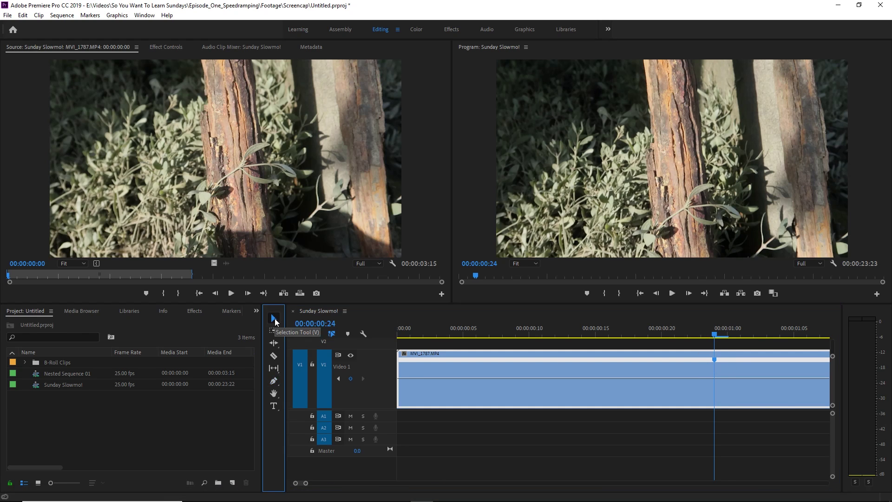
pyautogui.click(276, 382)
pyautogui.click(274, 320)
# Raise the speed of the MVI_1787.MP4 section before the keyframe to above 900% and play the clip from its start
pyautogui.click(441, 379)
pyautogui.moveTo(441, 379); pyautogui.dragTo(441, 358)
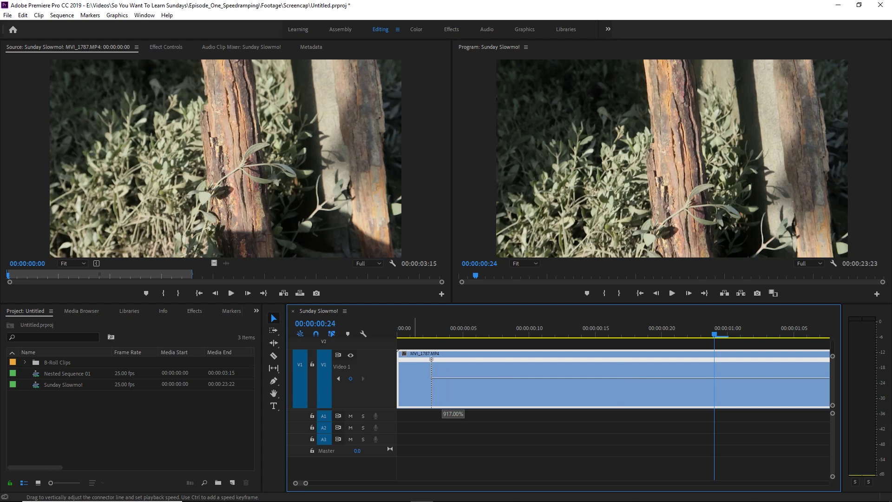
pyautogui.moveTo(442, 358); pyautogui.dragTo(436, 199)
pyautogui.moveTo(409, 367); pyautogui.dragTo(409, 363)
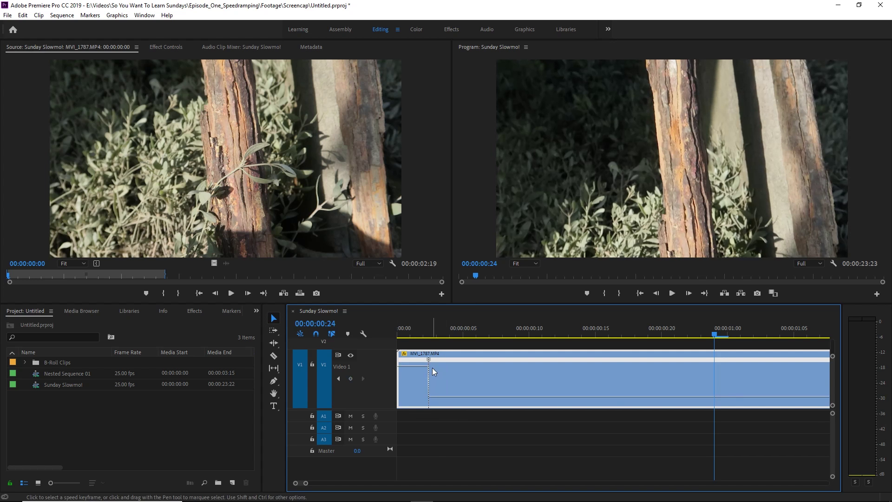
pyautogui.click(432, 333)
pyautogui.moveTo(429, 332); pyautogui.dragTo(387, 332)
pyautogui.press('space')
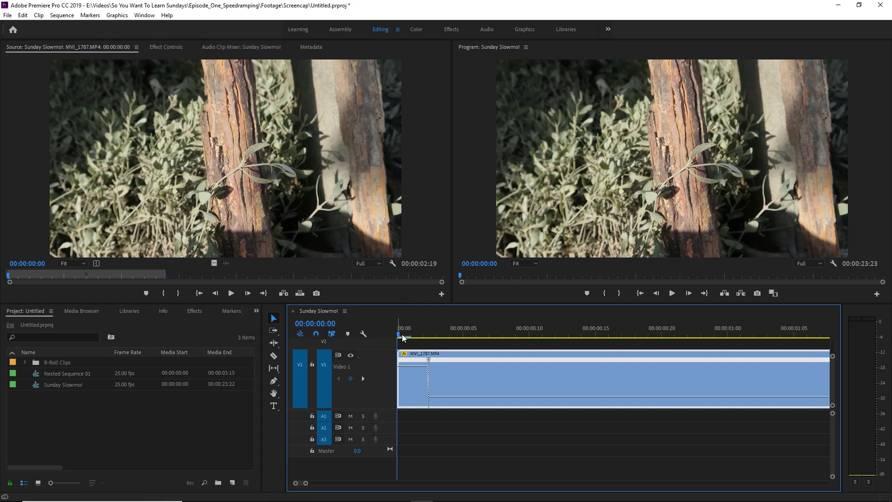
# Spread the speed keyframe into a ramp about five frames long, bend it into a smooth curve, and play the result
pyautogui.click(428, 359)
pyautogui.moveTo(430, 361); pyautogui.dragTo(458, 370)
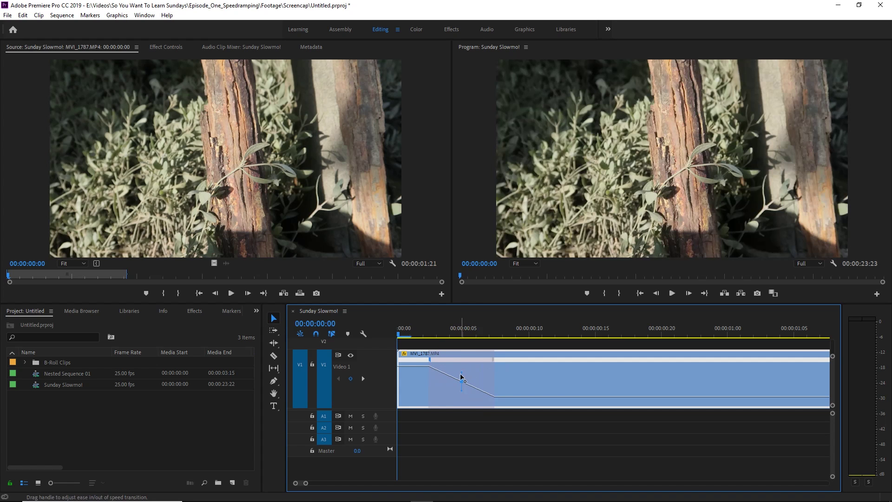
pyautogui.moveTo(458, 372); pyautogui.dragTo(409, 379)
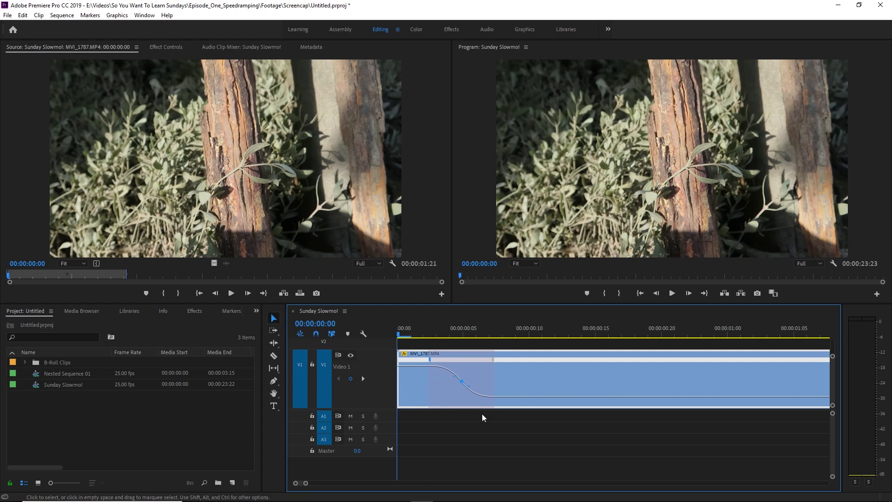
pyautogui.moveTo(391, 323)
pyautogui.mouseDown()
pyautogui.moveTo(471, 328)
pyautogui.moveTo(421, 322)
pyautogui.moveTo(383, 336)
pyautogui.mouseUp()
pyautogui.press('space')
pyautogui.moveTo(437, 336); pyautogui.dragTo(399, 336)
pyautogui.click(472, 348)
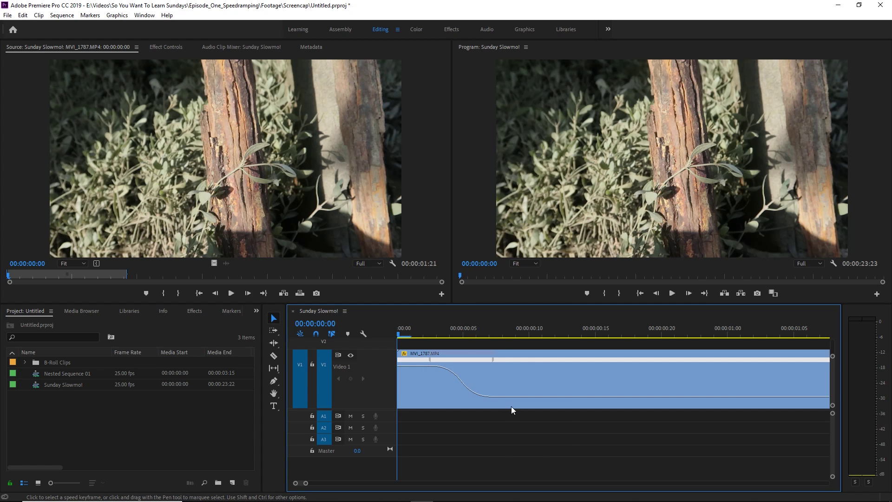
# Lower the speed of the MVI_1787.MP4 section after the ramp and play the clip from its start
pyautogui.moveTo(509, 330); pyautogui.dragTo(568, 328)
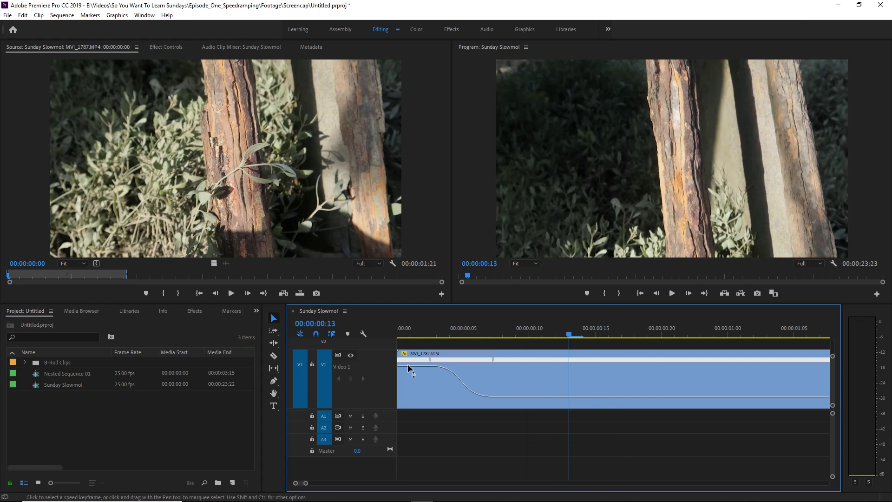
pyautogui.moveTo(592, 397); pyautogui.dragTo(592, 397)
pyautogui.moveTo(528, 330); pyautogui.dragTo(395, 336)
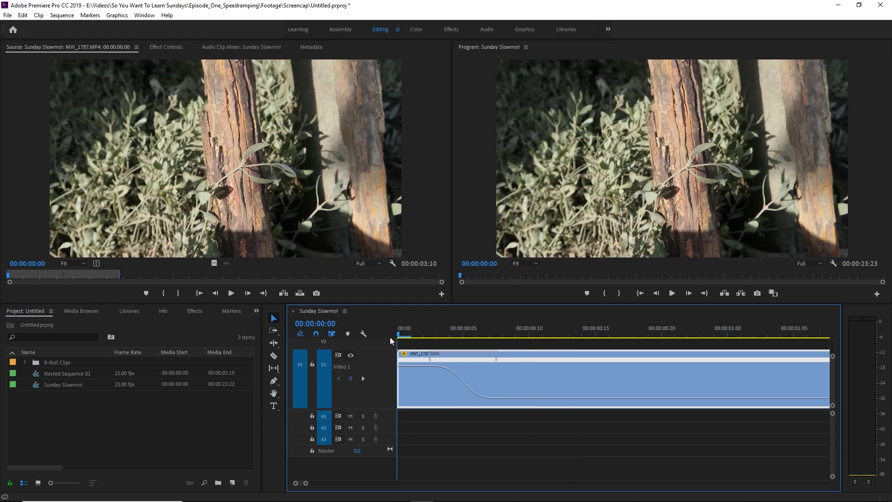
pyautogui.press('space')
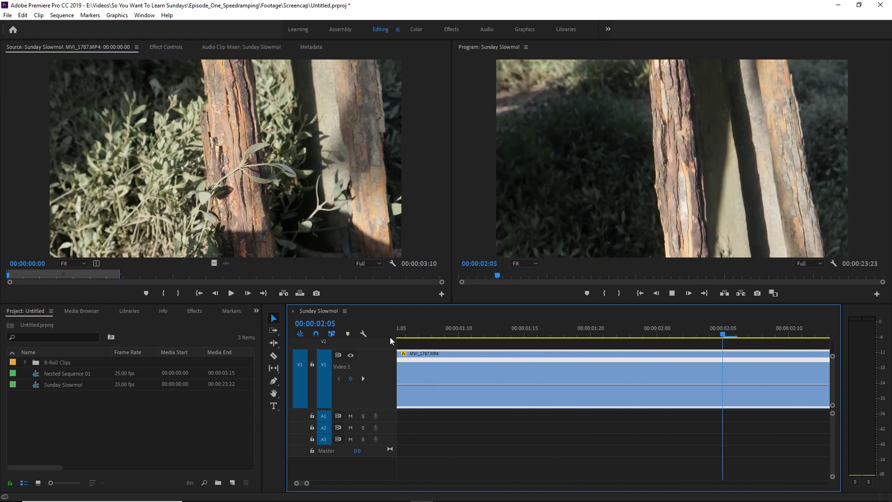
pyautogui.press('space')
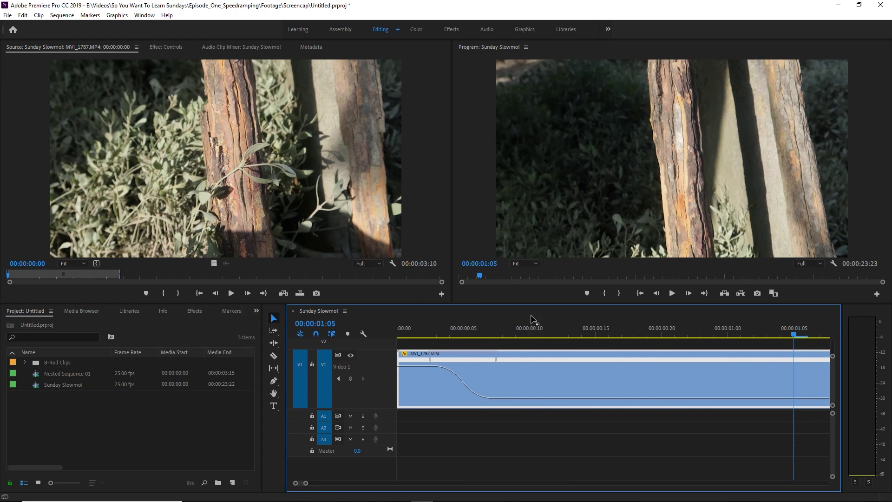
# Add a second speed keyframe to MVI_1787.MP4 at 00:00:02:10 and raise the speed after it to 1000%
pyautogui.moveTo(531, 327); pyautogui.dragTo(681, 329)
pyautogui.moveTo(306, 483); pyautogui.dragTo(330, 483)
pyautogui.moveTo(482, 331); pyautogui.dragTo(402, 343)
pyautogui.press('space')
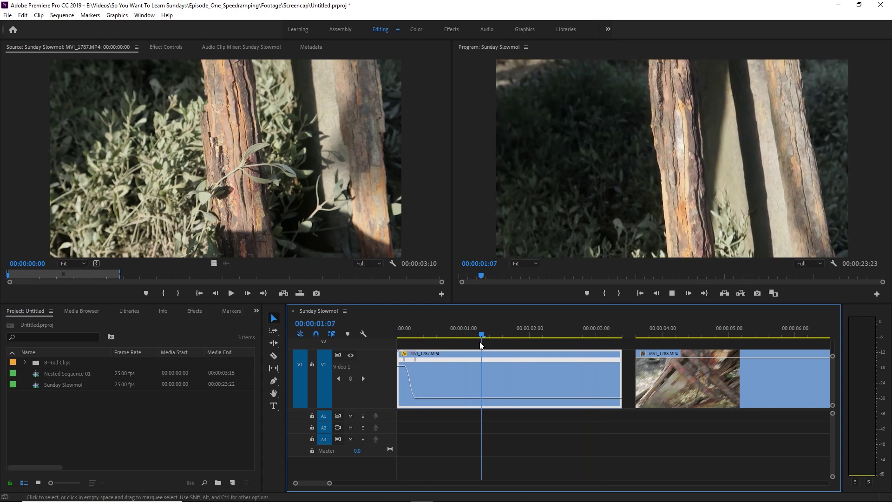
pyautogui.press('space')
pyautogui.press('p')
pyautogui.press('v')
pyautogui.moveTo(599, 398); pyautogui.dragTo(600, 382)
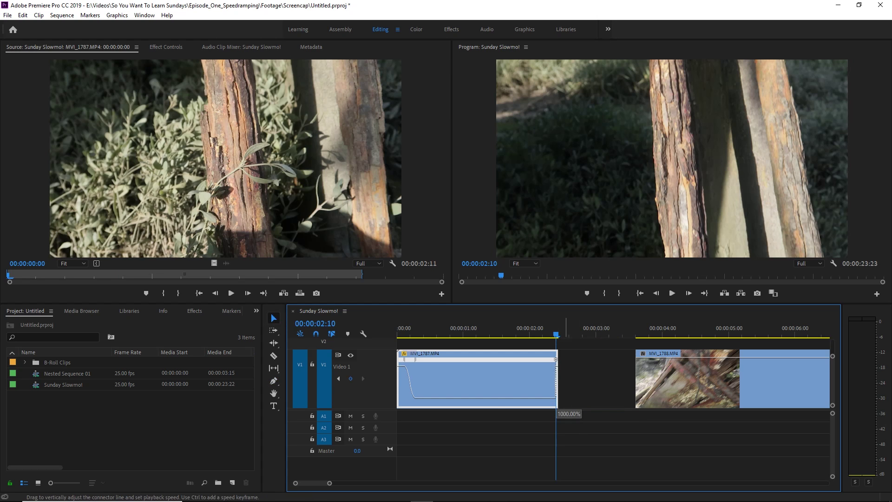
# Spread the second speed keyframe into a smooth curved ramp about two frames long and play back the end of the clip
pyautogui.moveTo(328, 485); pyautogui.dragTo(307, 483)
pyautogui.moveTo(625, 361)
pyautogui.mouseDown()
pyautogui.moveTo(654, 361)
pyautogui.moveTo(632, 363)
pyautogui.moveTo(640, 364)
pyautogui.mouseUp()
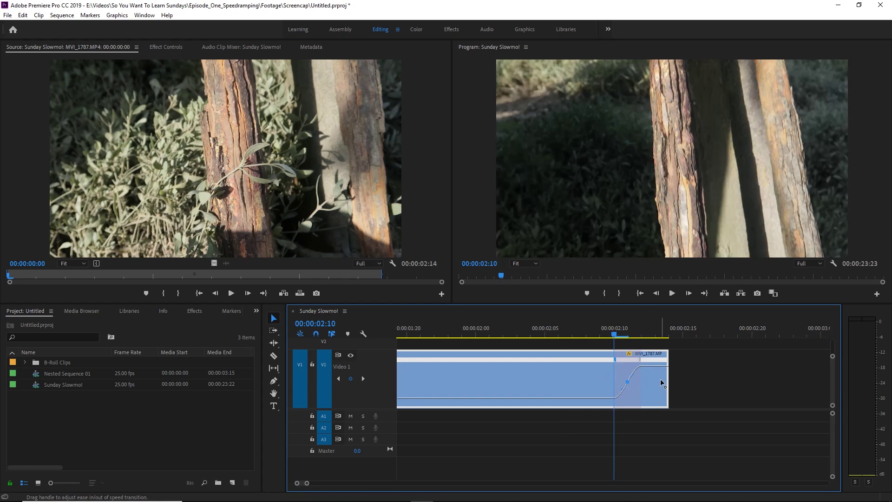
pyautogui.moveTo(624, 337); pyautogui.dragTo(529, 335)
pyautogui.press('space')
pyautogui.press('space')
pyautogui.press('space')
pyautogui.press('space')
pyautogui.click(580, 336)
pyautogui.press('space')
pyautogui.press('space')
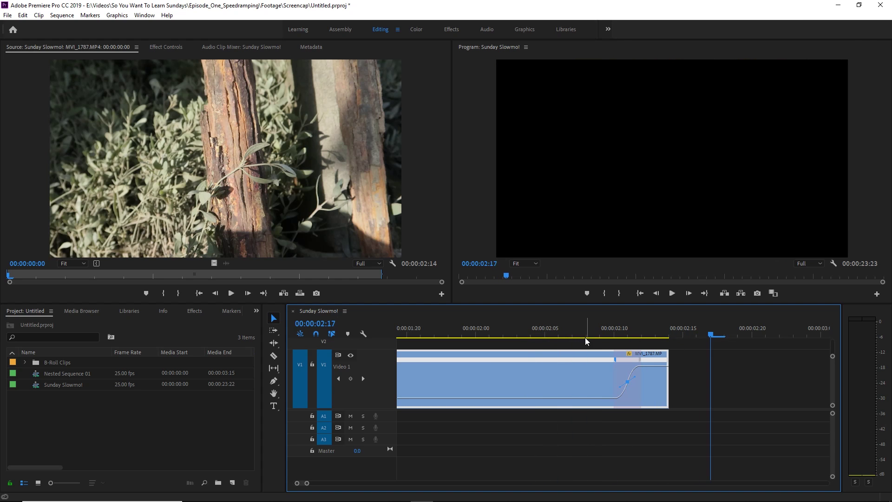
# Try extending the end of MVI_1787.MP4 to about 00:00:02:24, play through it, and undo the extension
pyautogui.moveTo(674, 375); pyautogui.dragTo(827, 389)
pyautogui.click(569, 330)
pyautogui.press('space')
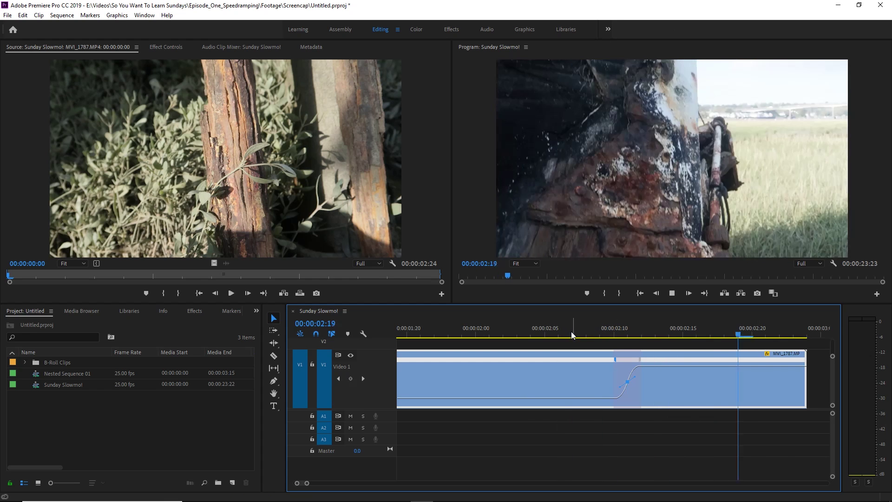
pyautogui.press('space')
pyautogui.click(529, 334)
pyautogui.press('space')
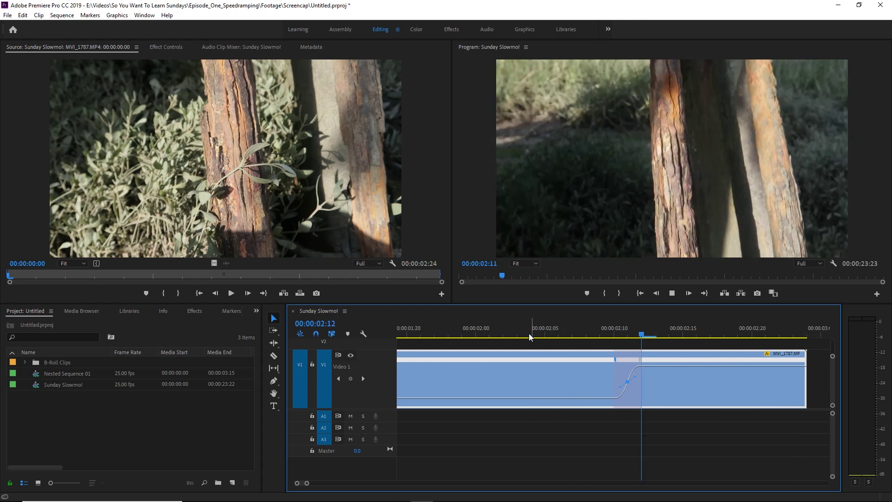
pyautogui.press('space')
pyautogui.press('space')
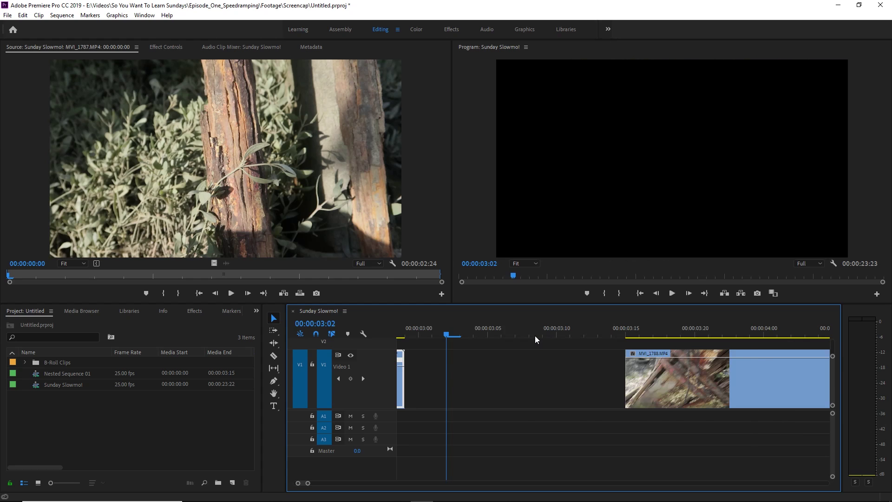
pyautogui.hotkey('ctrl', 'z')
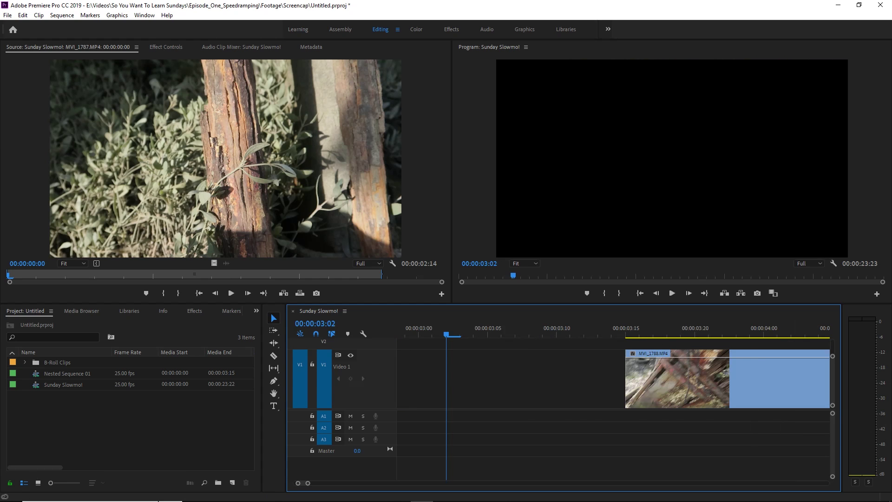
# Move MVI_1788.MP4 up against the end of MVI_1787.MP4 and display its Time Remapping Speed line
pyautogui.press('Up')
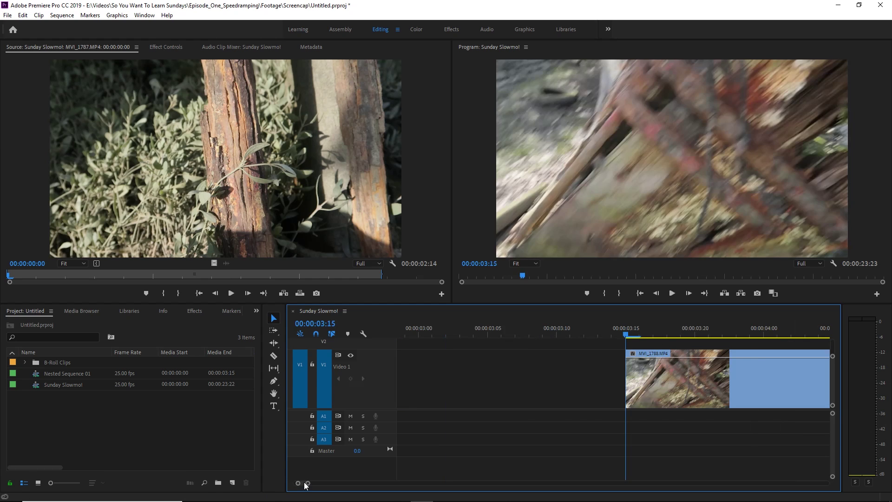
pyautogui.moveTo(619, 364); pyautogui.dragTo(609, 363)
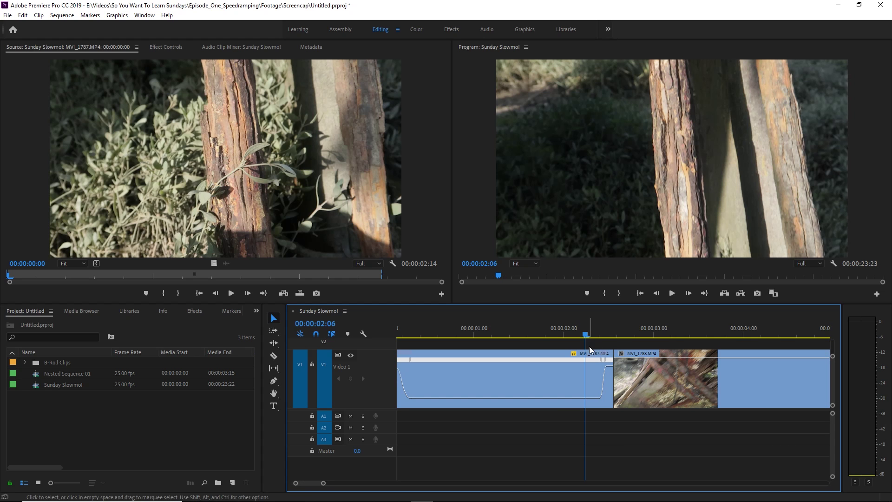
pyautogui.moveTo(591, 335); pyautogui.dragTo(631, 341)
pyautogui.click(621, 354)
pyautogui.moveTo(683, 382)
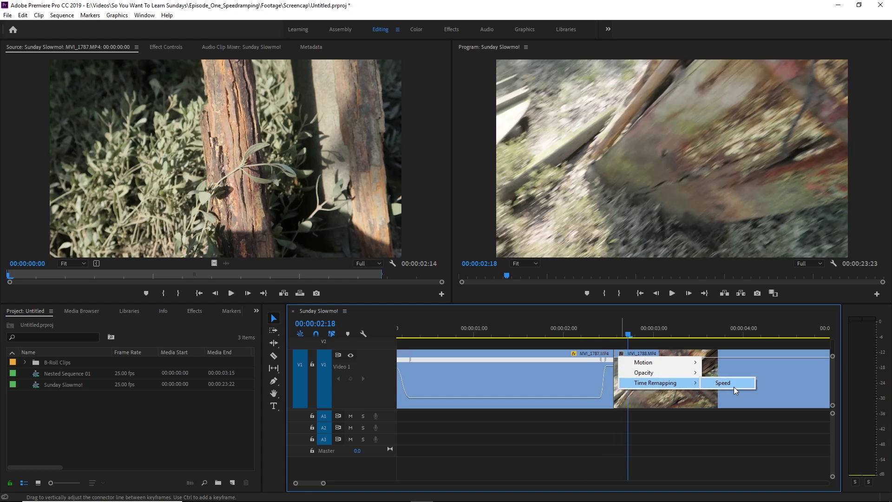
pyautogui.click(723, 383)
# Play through the start of MVI_1788.MP4, add a speed keyframe at 00:00:10:17 and greatly raise the speed before it
pyautogui.moveTo(628, 336); pyautogui.dragTo(531, 333)
pyautogui.press('space')
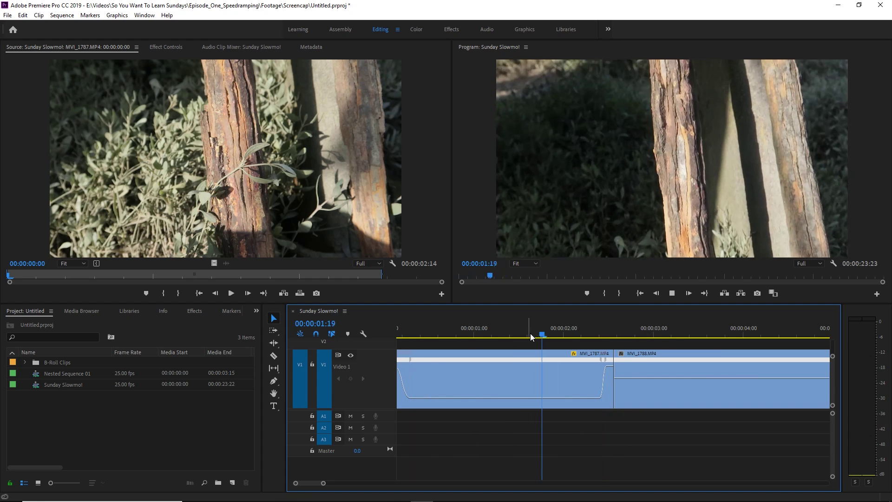
pyautogui.moveTo(667, 332); pyautogui.dragTo(813, 339)
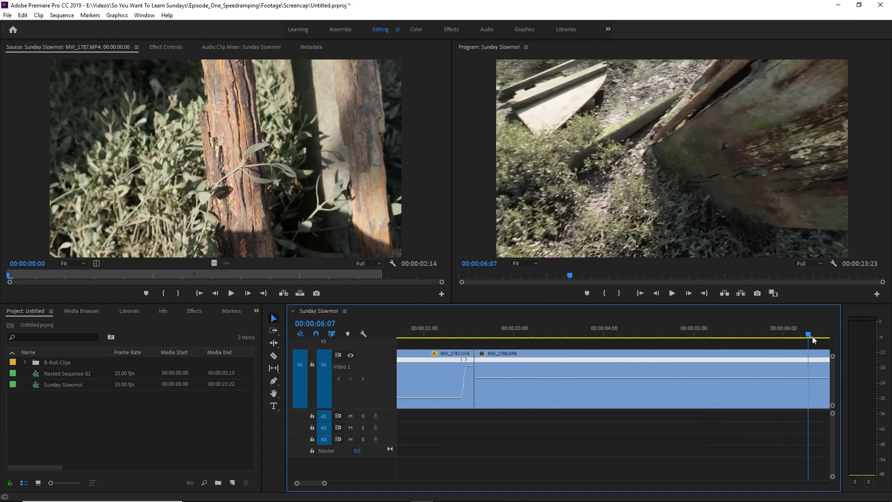
pyautogui.press('space')
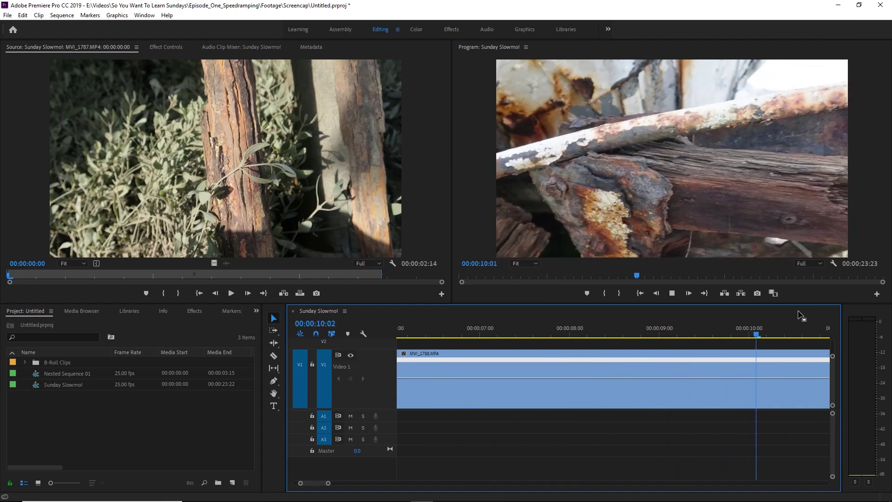
pyautogui.press('space')
pyautogui.press('p')
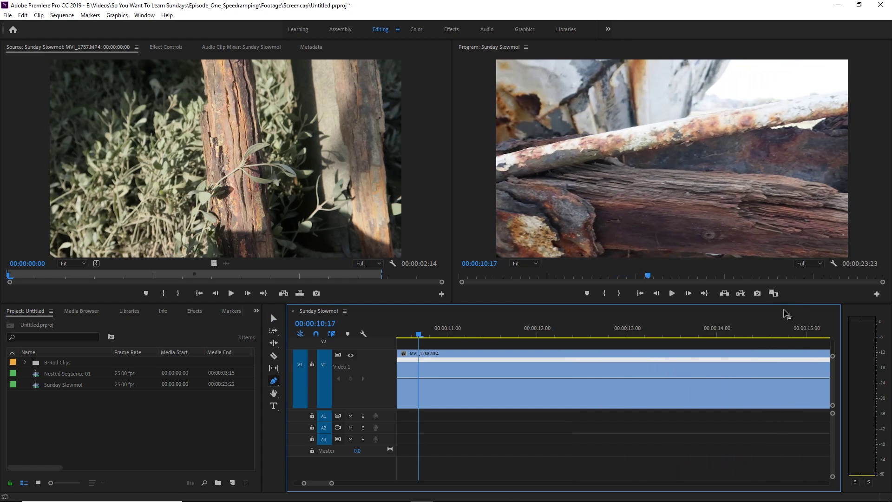
pyautogui.click(419, 379)
pyautogui.press('v')
pyautogui.moveTo(406, 371); pyautogui.dragTo(448, 222)
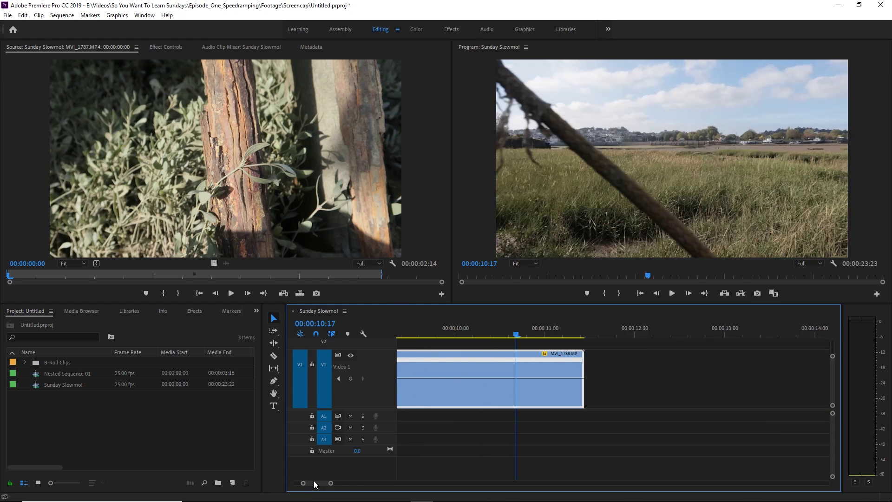
# Spread the MVI_1788.MP4 speed keyframe into a smooth curved ramp about ten frames long, easing down from the fast opening
pyautogui.scroll(7, 314, 482)
pyautogui.scroll(1, 310, 483)
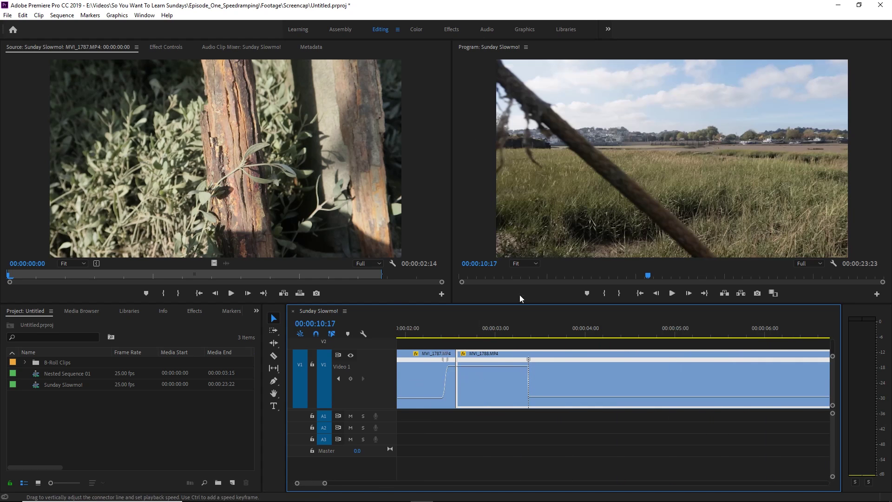
pyautogui.moveTo(531, 364); pyautogui.dragTo(494, 362)
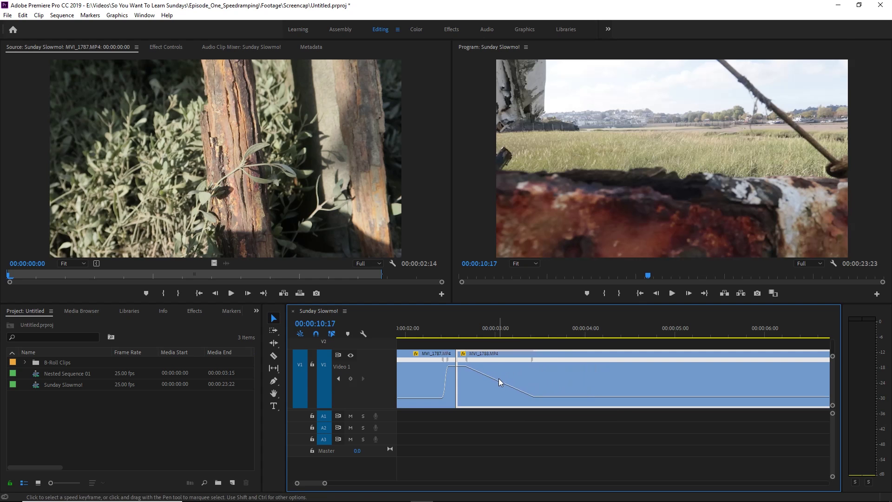
pyautogui.click(502, 359)
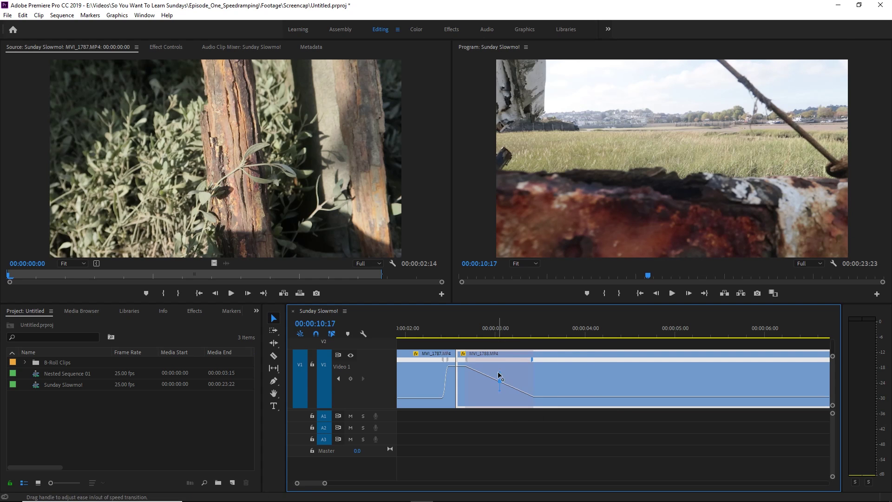
pyautogui.moveTo(531, 360)
pyautogui.mouseDown()
pyautogui.moveTo(508, 363)
pyautogui.moveTo(530, 362)
pyautogui.mouseUp()
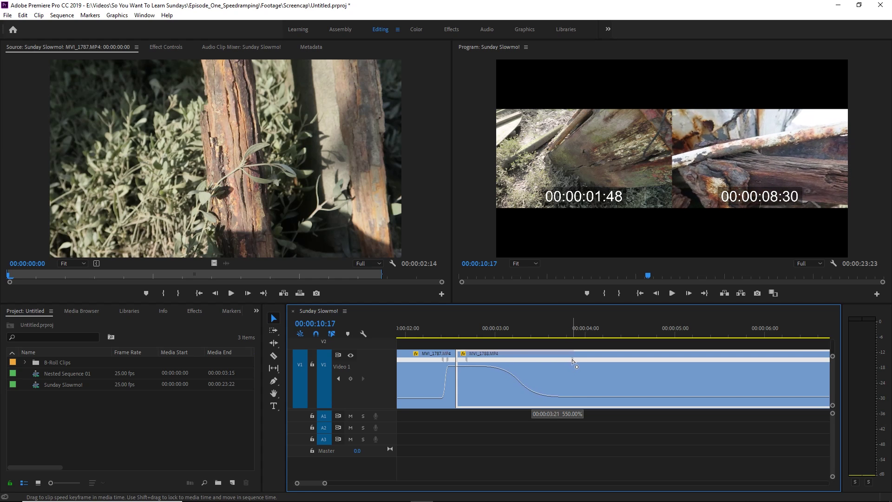
pyautogui.moveTo(573, 362); pyautogui.dragTo(573, 362)
# Close the gap between MVI_1787.MP4 and MVI_1788.MP4 and play across the cut to check the ramp
pyautogui.moveTo(479, 330); pyautogui.dragTo(414, 333)
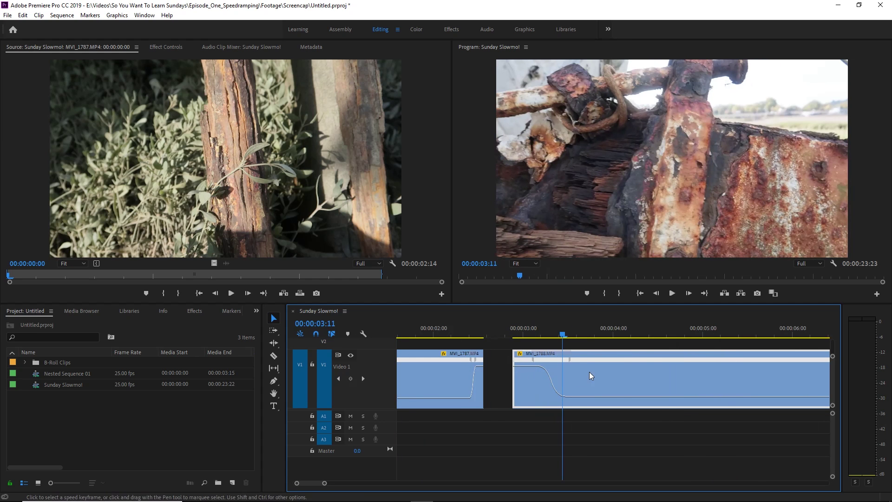
pyautogui.moveTo(590, 375); pyautogui.dragTo(561, 369)
pyautogui.moveTo(521, 332); pyautogui.dragTo(420, 332)
pyautogui.press('space')
# Slightly lower the speed of the MVI_1788.MP4 section after the ramp and play the sequence from its beginning
pyautogui.scroll(3, 419, 331)
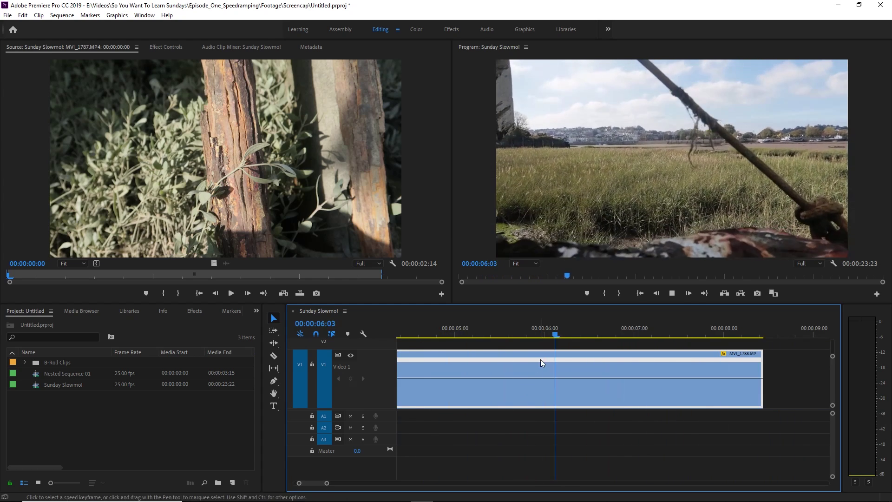
pyautogui.moveTo(549, 378); pyautogui.dragTo(550, 385)
pyautogui.moveTo(521, 332); pyautogui.dragTo(280, 335)
pyautogui.press('space')
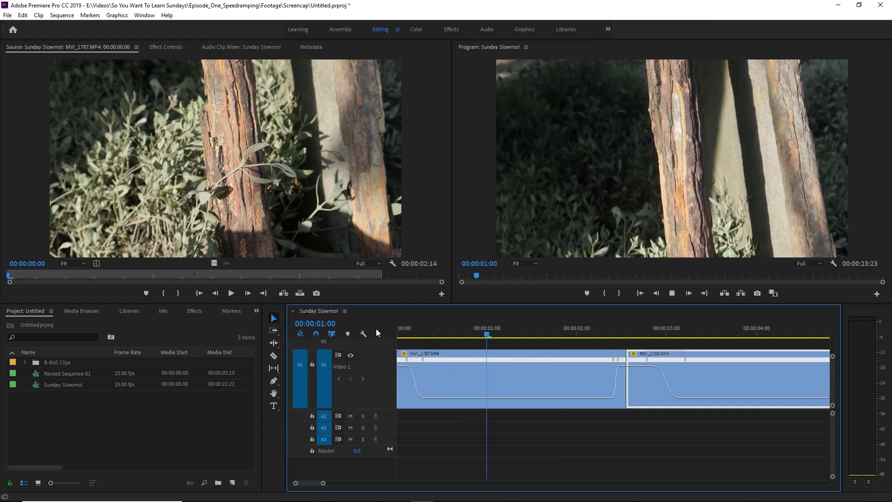